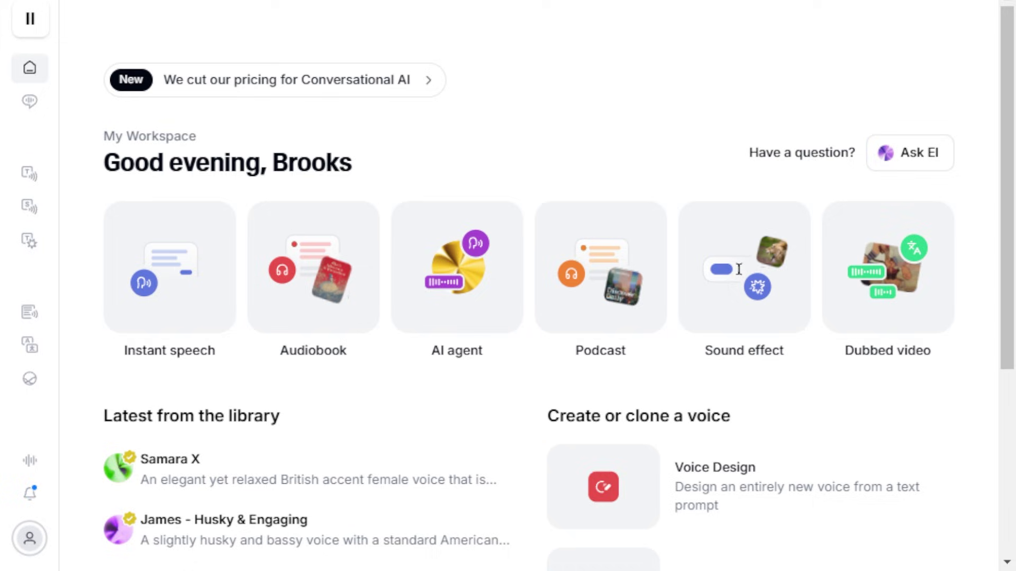
Step: Start a new Professional Voice Clone from Voices and confirm the rights-and-consent checkbox
mouse_move(7, 433)
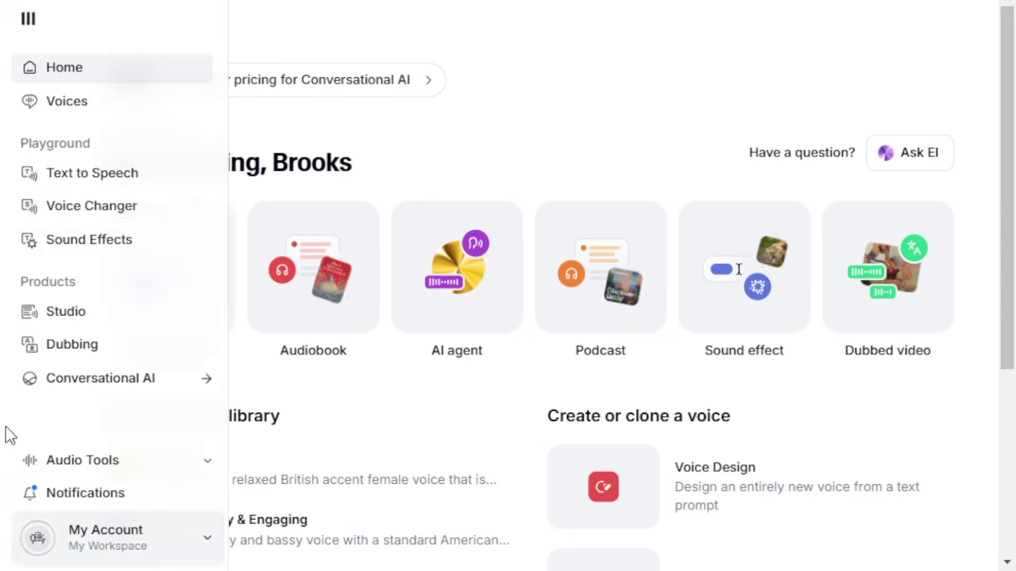
click(132, 106)
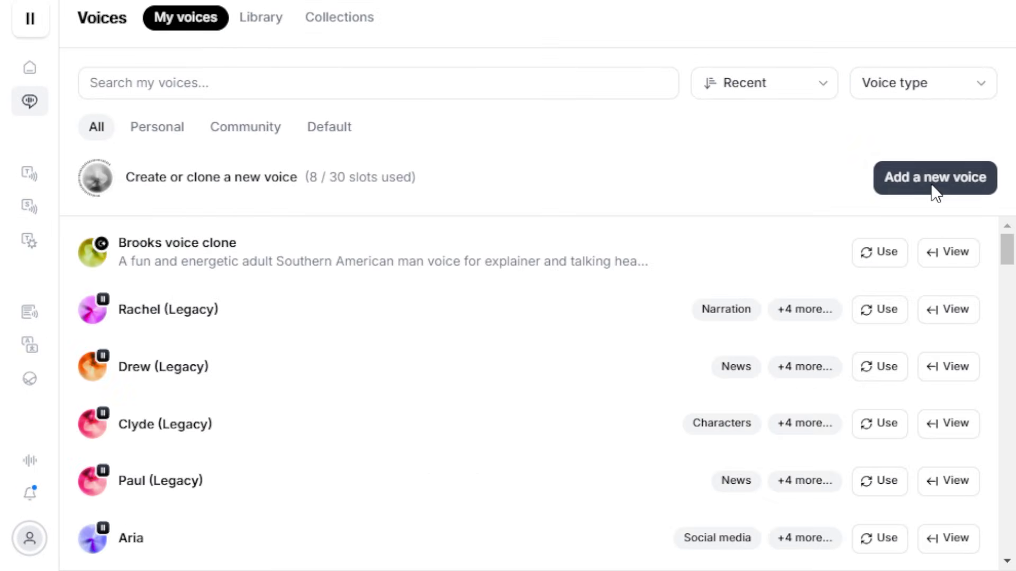
click(935, 196)
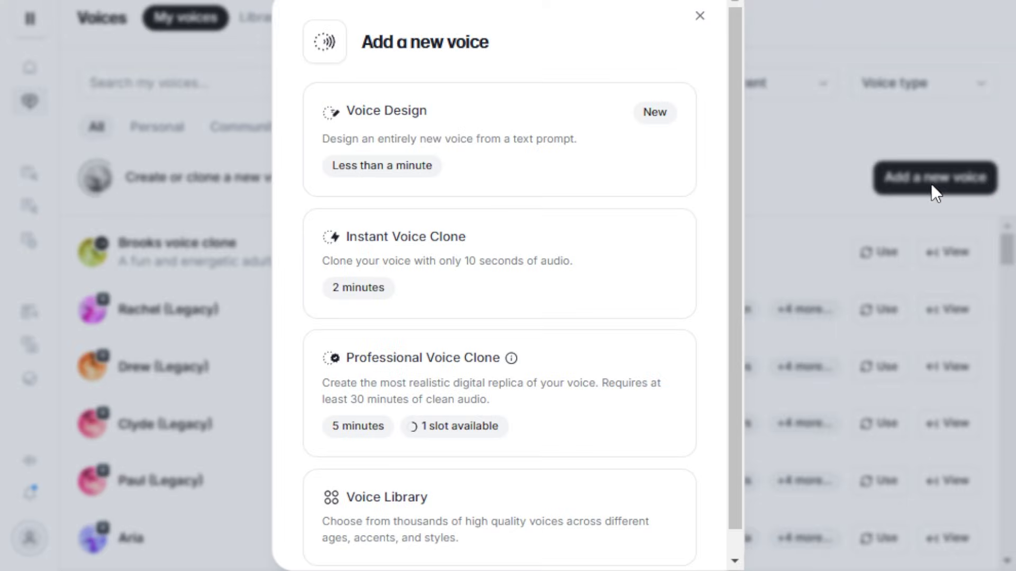
click(612, 414)
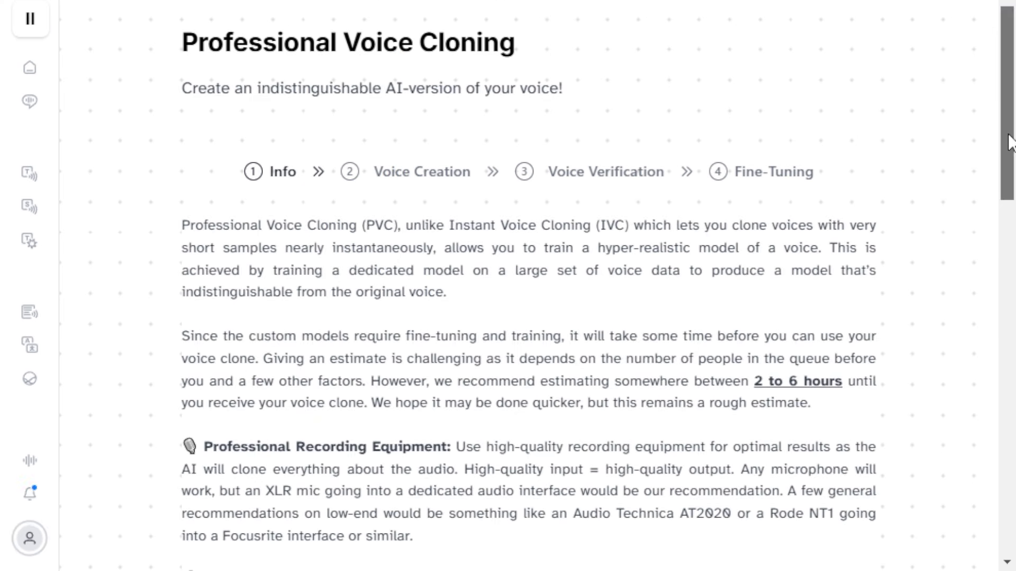
drag(1011, 142, 986, 465)
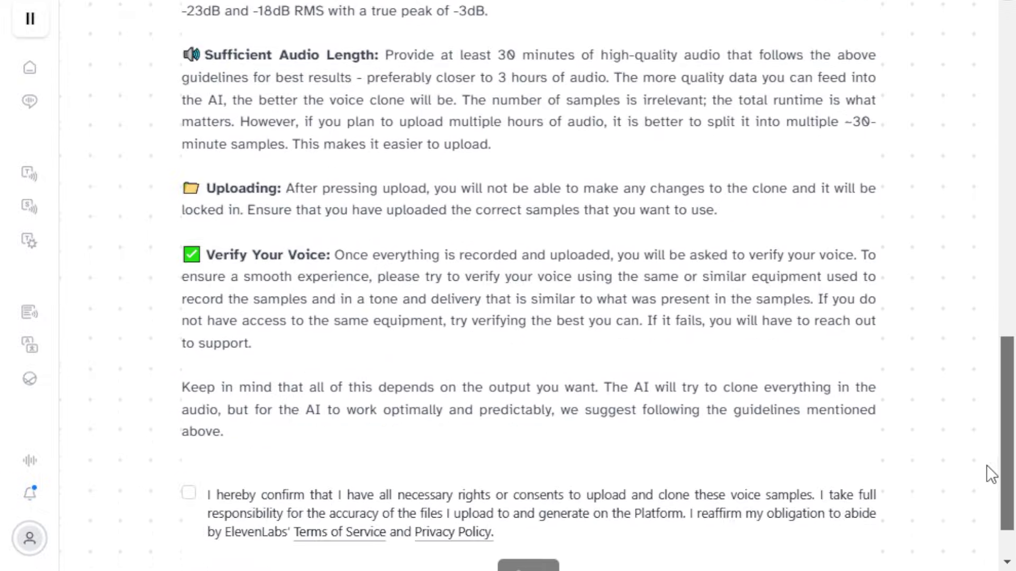
click(109, 366)
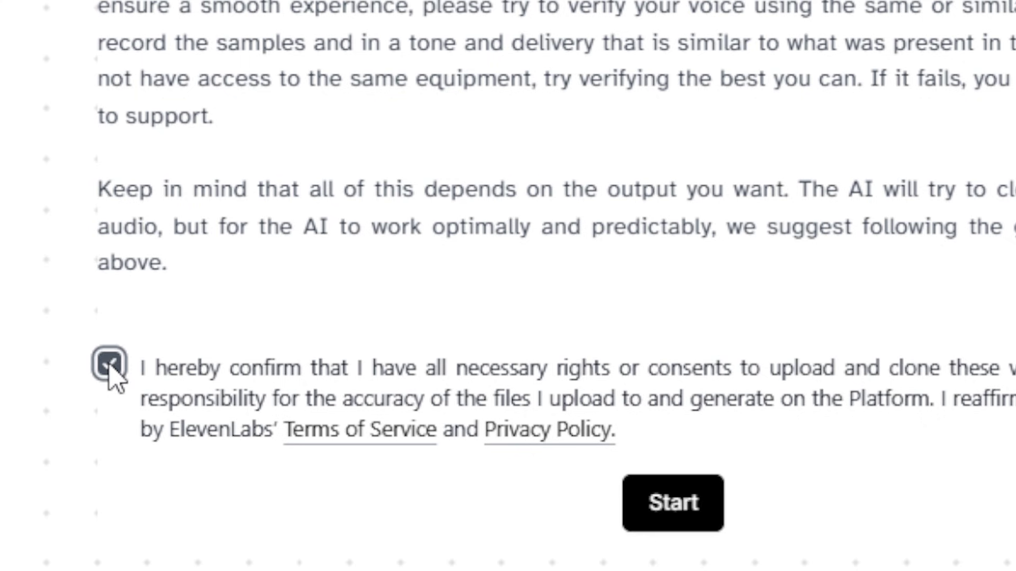
Step: Begin voice creation, naming the clone 'Brooks Voice Clone Pro' with English as the sample language
click(534, 511)
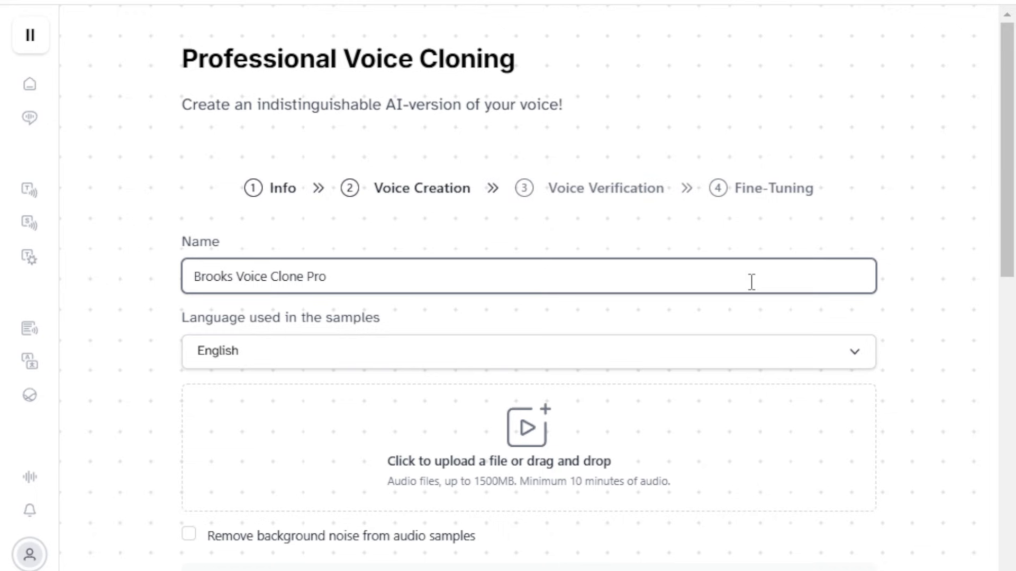
scroll(1012, 241, down, 4)
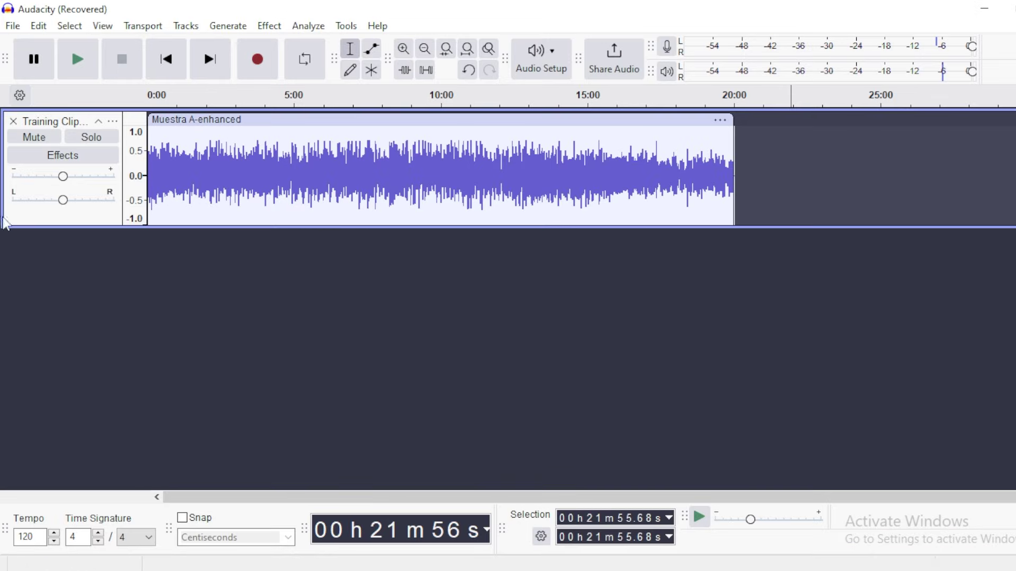
Step: Export the Audacity recording to the computer as a mono, 48000 Hz, 32-bit float WAV
click(13, 25)
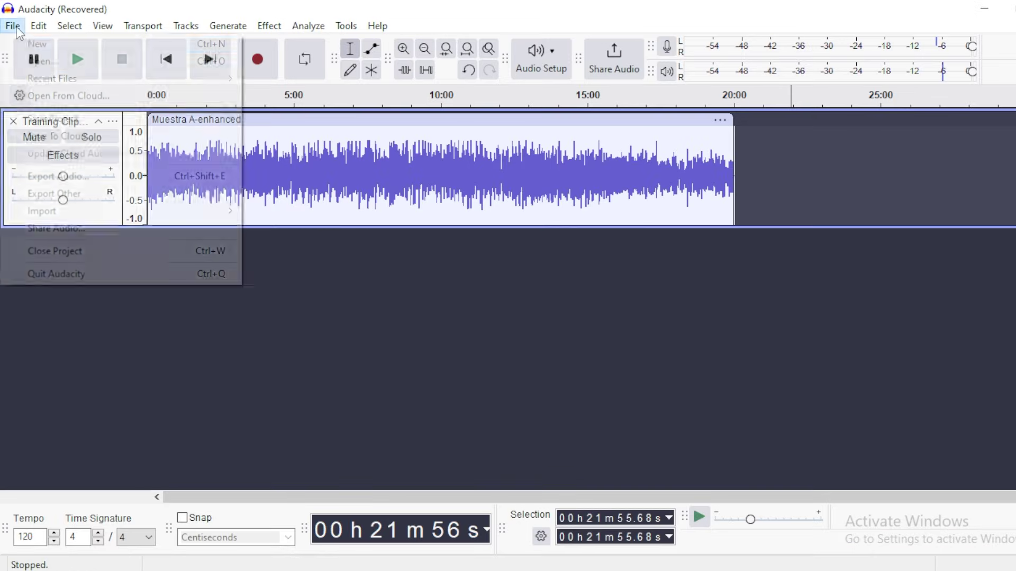
click(191, 175)
click(612, 450)
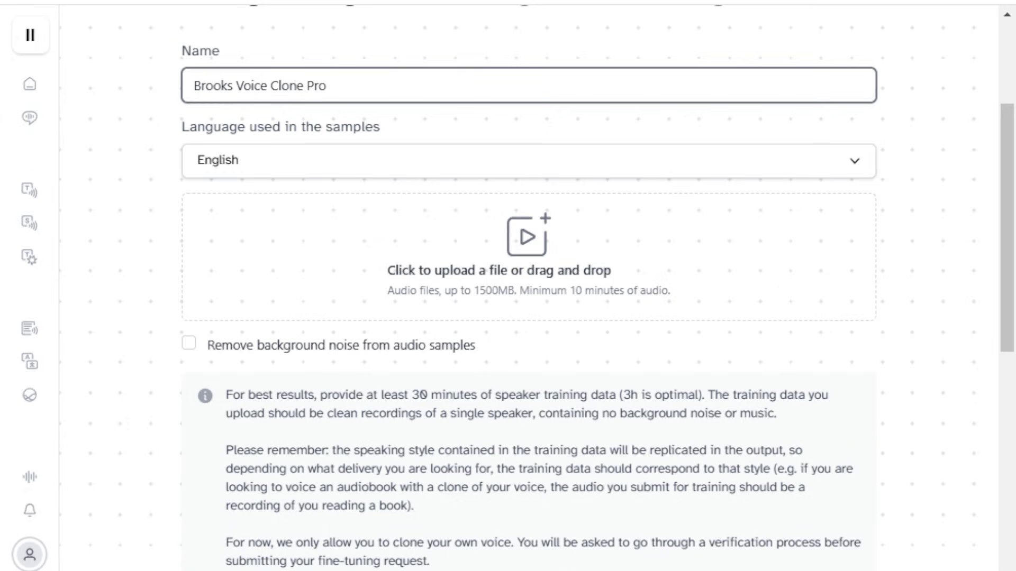
Step: Upload Sample A.wav and Sample B.wav from File Explorer as the clone's training samples
mouse_move(1013, 413)
mouse_down()
mouse_move(861, 398)
mouse_move(651, 274)
mouse_up()
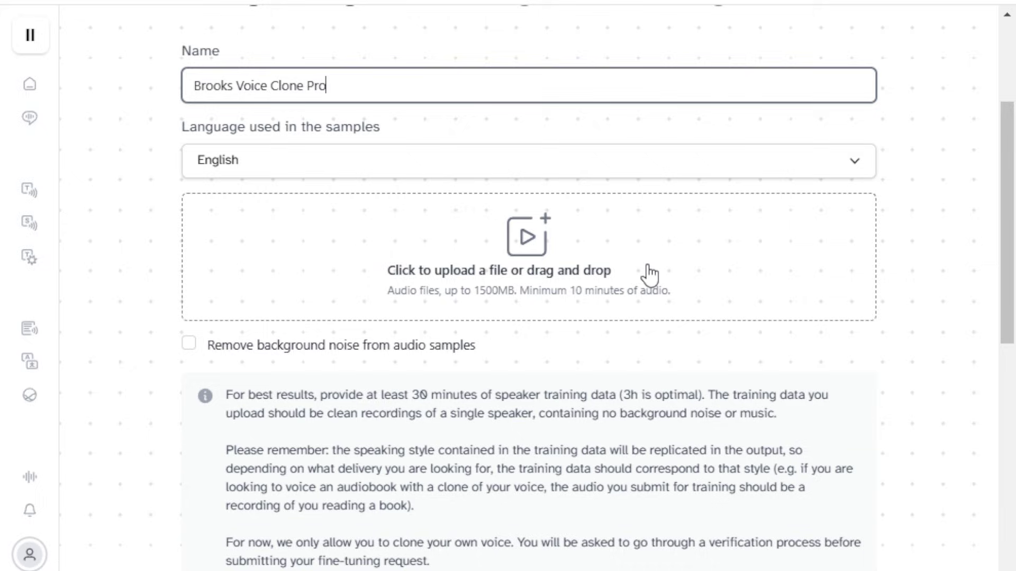
drag(1013, 370, 649, 275)
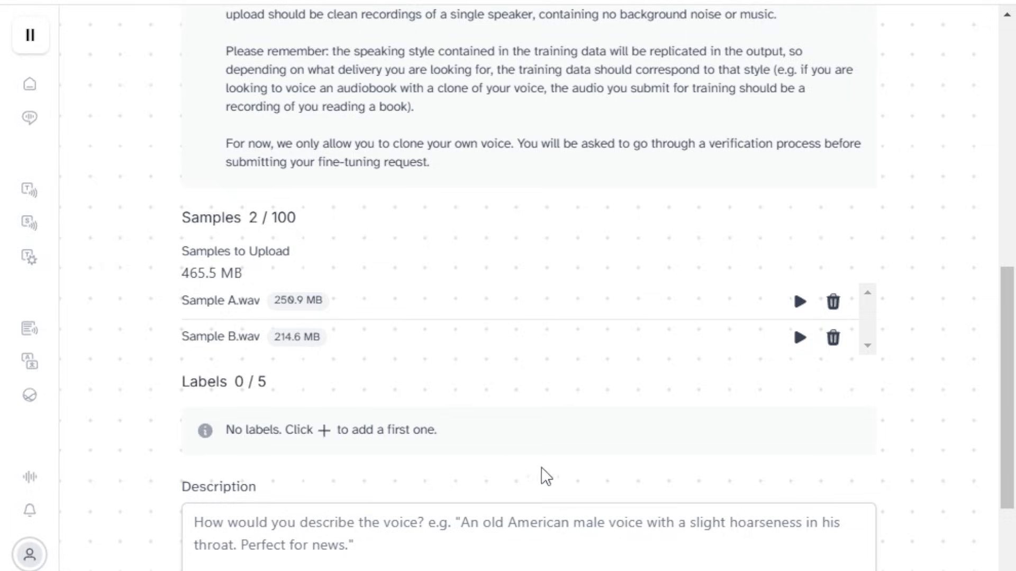
drag(1009, 397, 1009, 472)
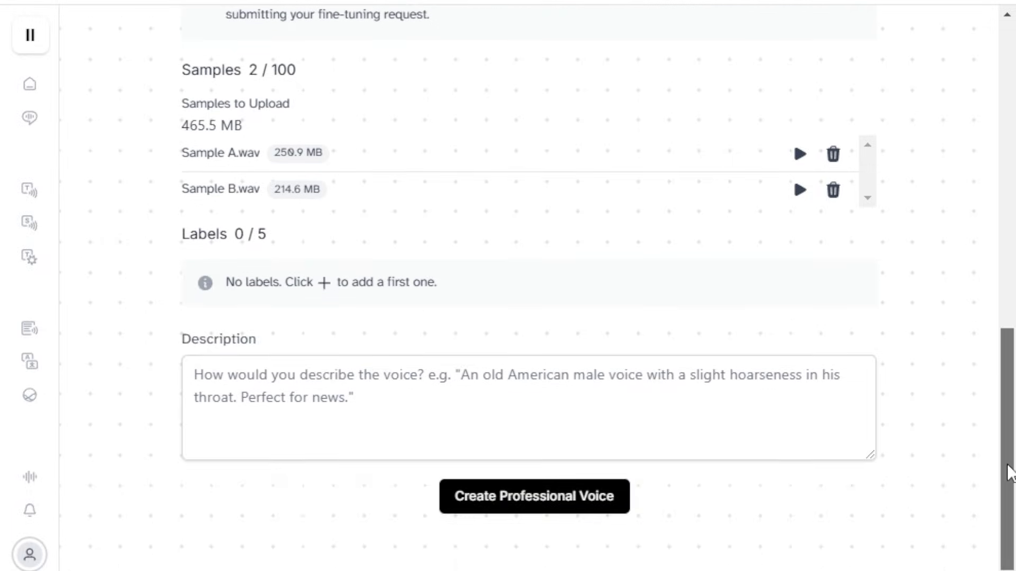
Step: Add an Accent: Southern American label and a description, create the voice, and start verification
click(324, 283)
text(Accent)
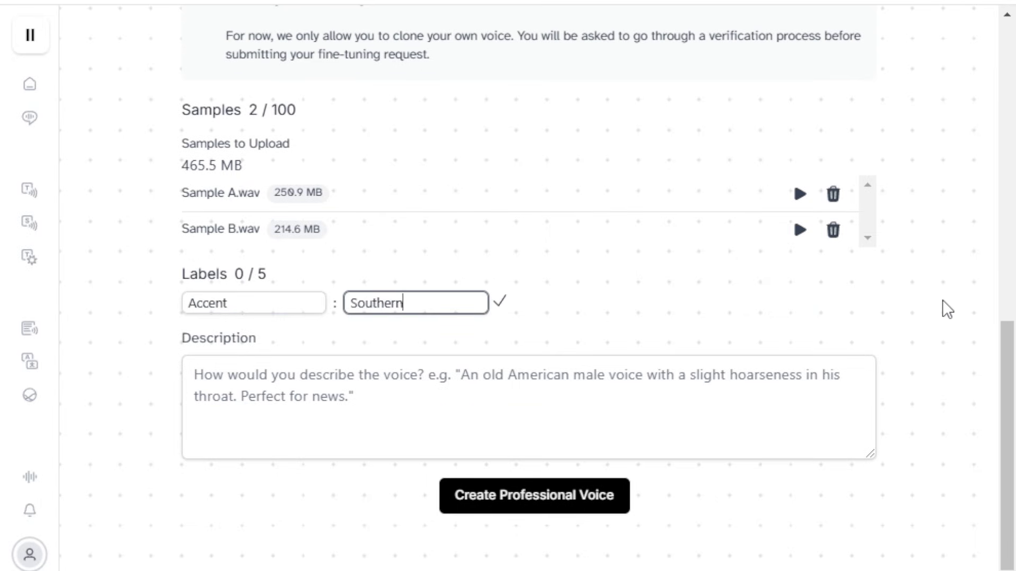
key(Tab)
text(En)
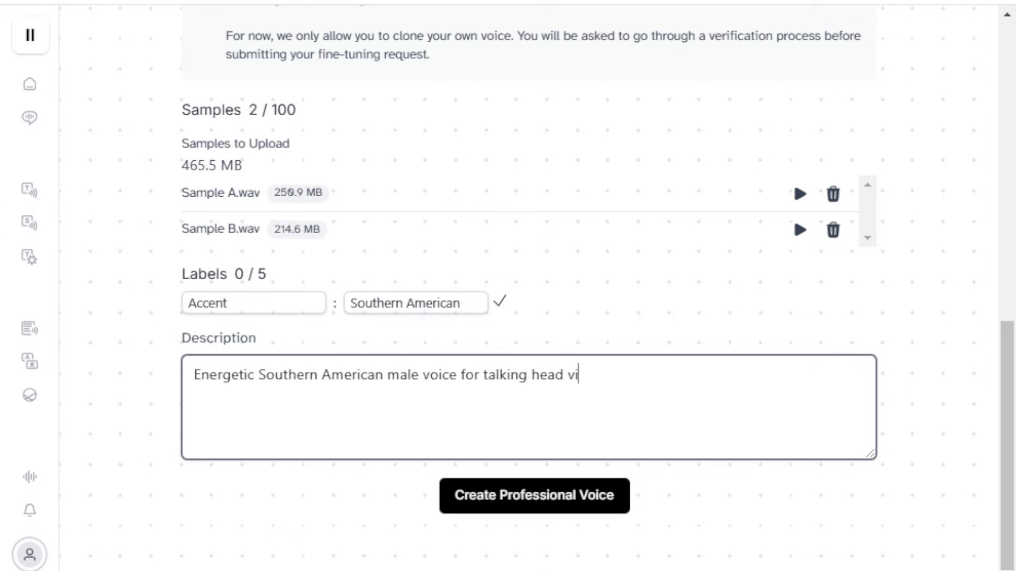
click(575, 501)
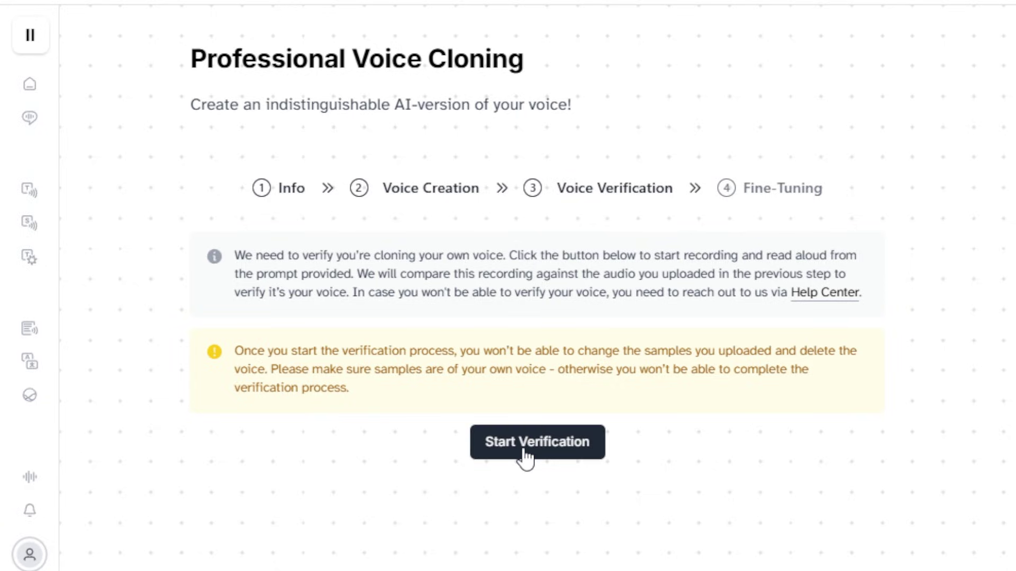
click(525, 455)
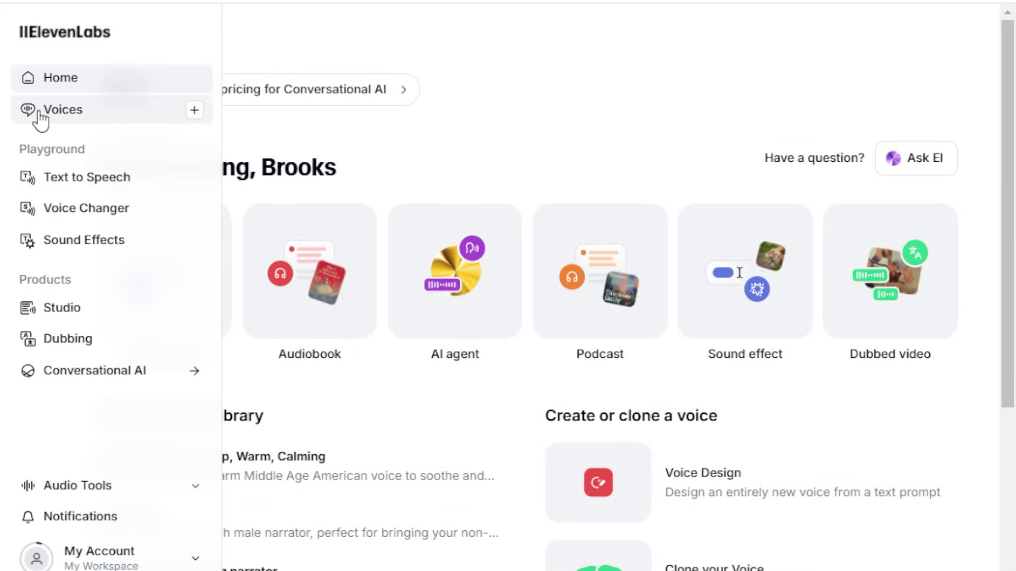
Step: Use Brooks Voice Clone Pro in Text to Speech with the text 'Hi! My name is Brooks!'
click(40, 113)
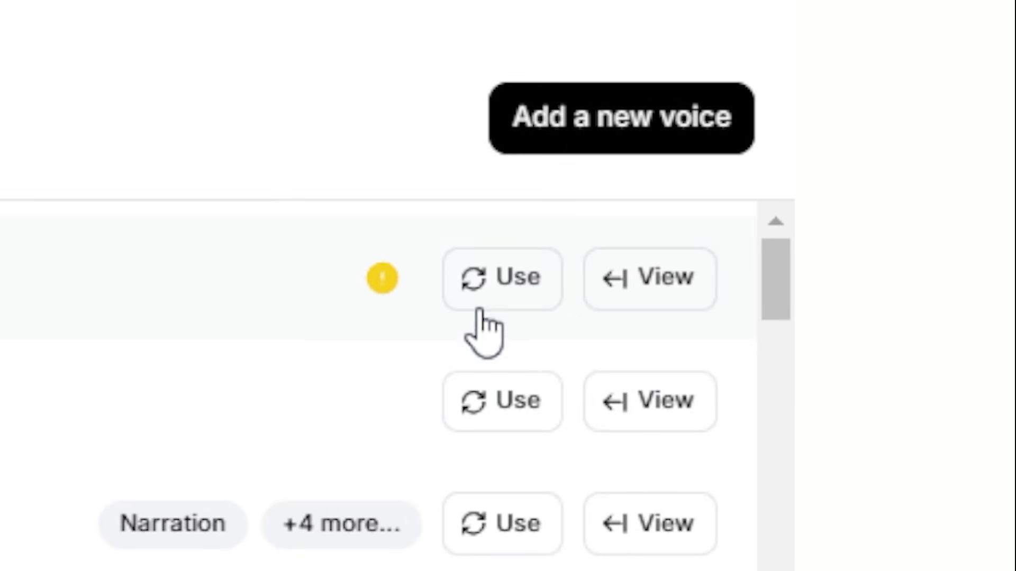
click(499, 285)
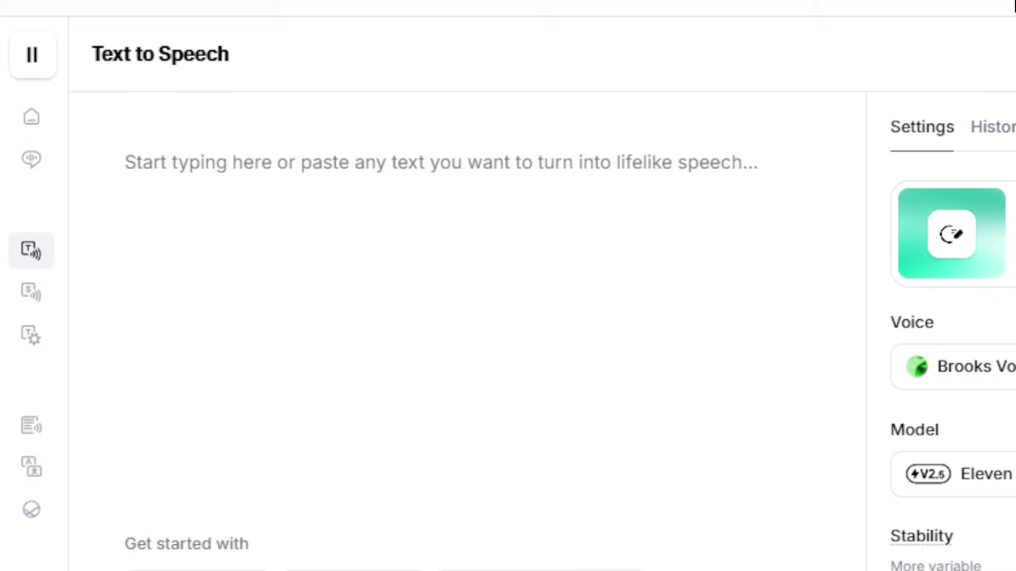
text(H)
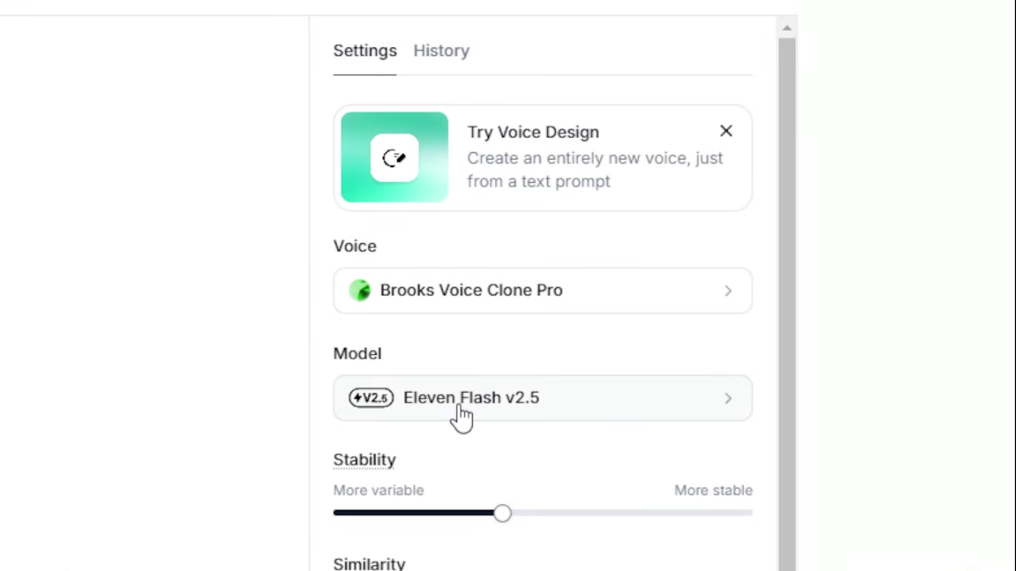
Step: Switch the Text to Speech model to Eleven Multilingual v2
click(459, 408)
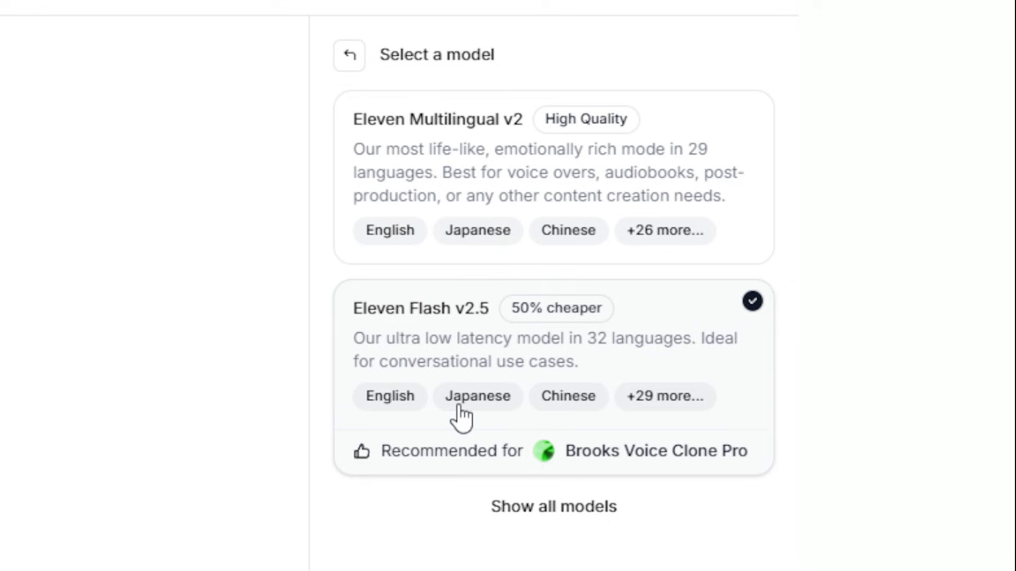
click(535, 190)
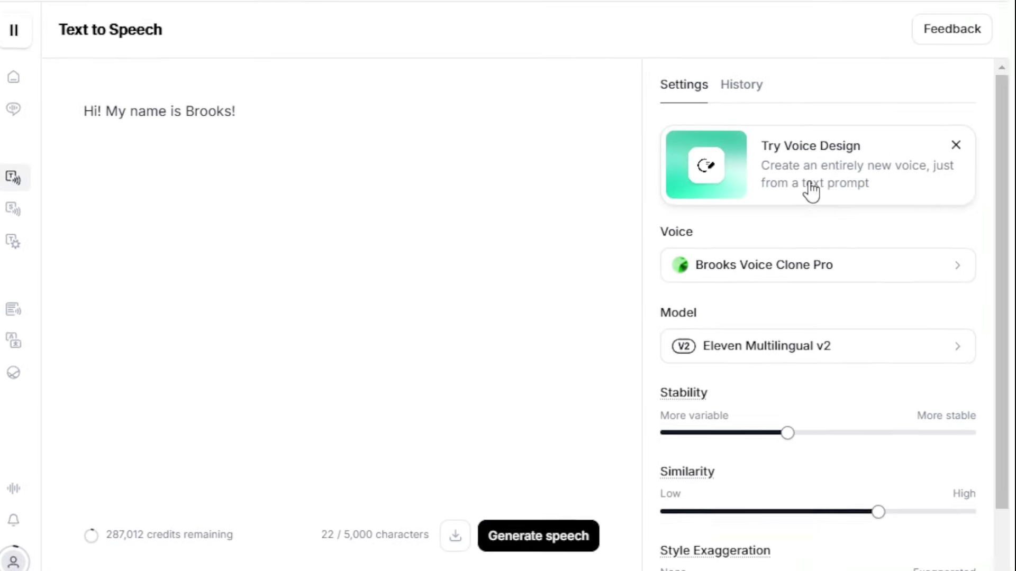
drag(1009, 460, 1007, 560)
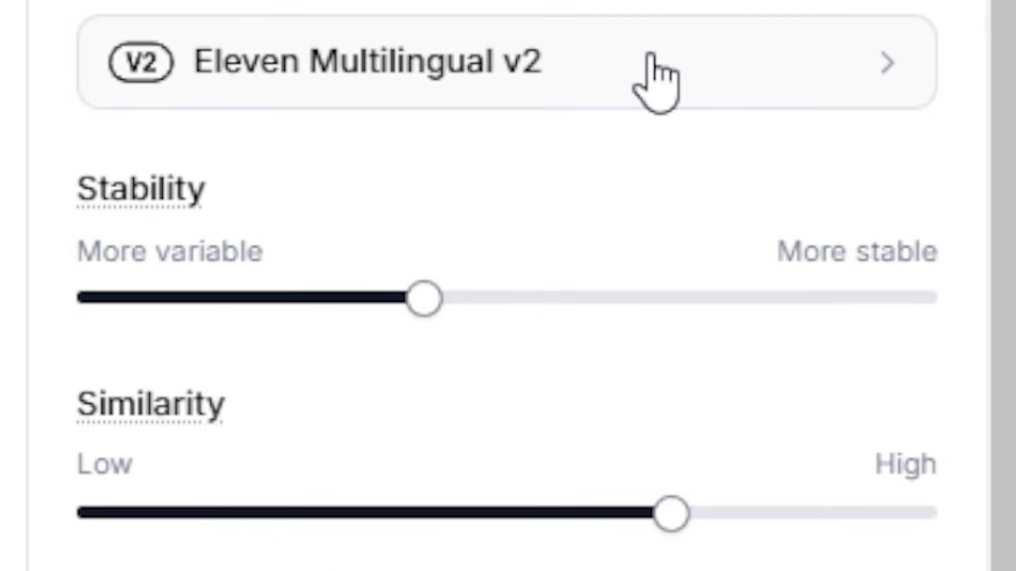
mouse_move(416, 305)
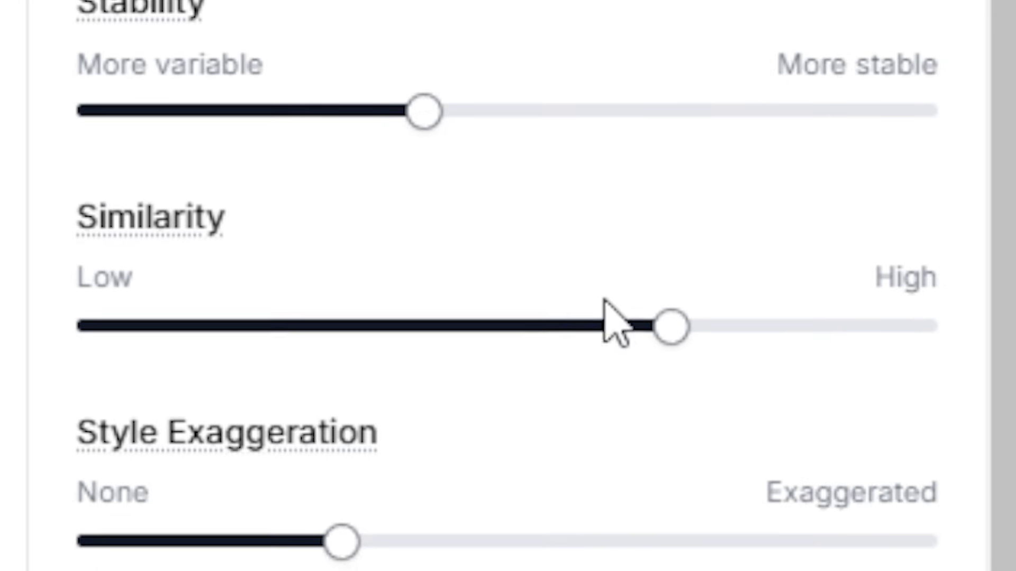
mouse_move(672, 325)
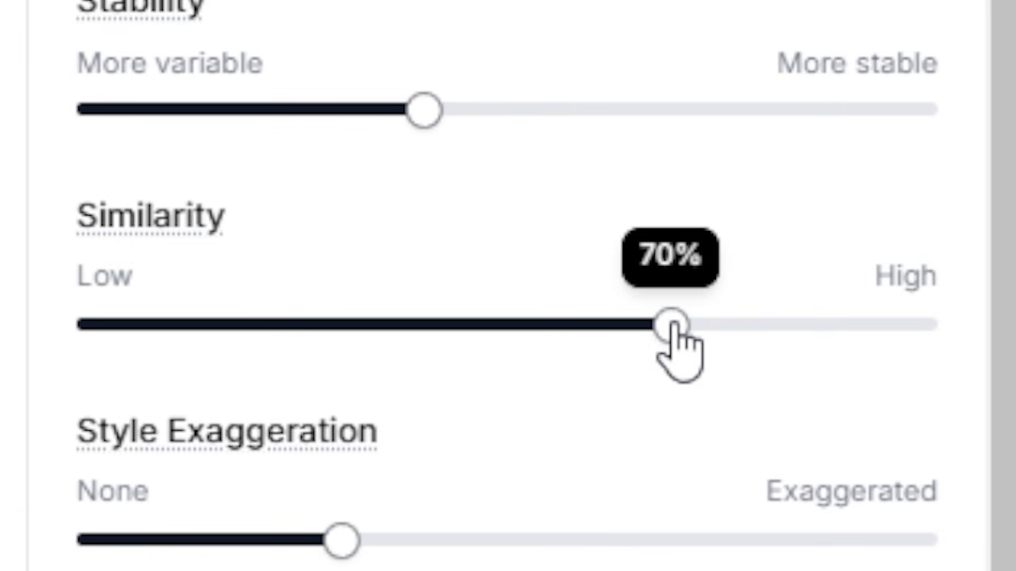
mouse_move(343, 542)
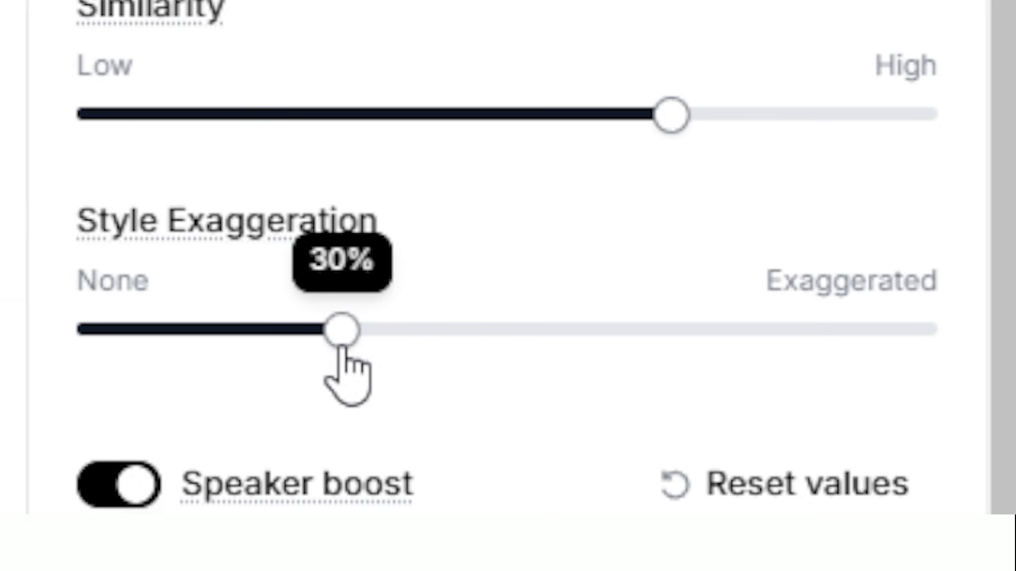
Step: Generate the speech three times, play it, then replace the text with 'Don't forget to like and subscribe!'
click(545, 521)
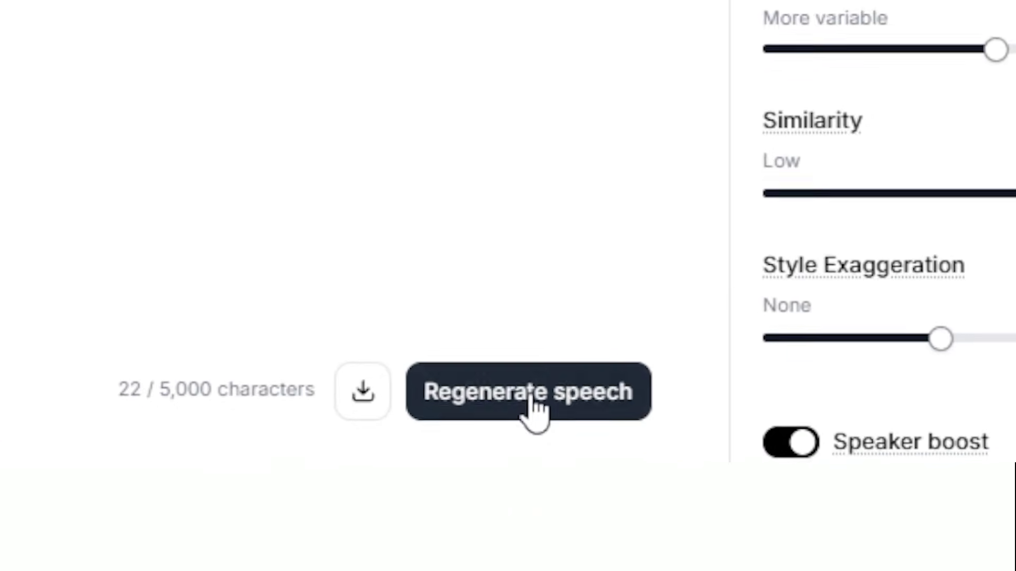
click(530, 398)
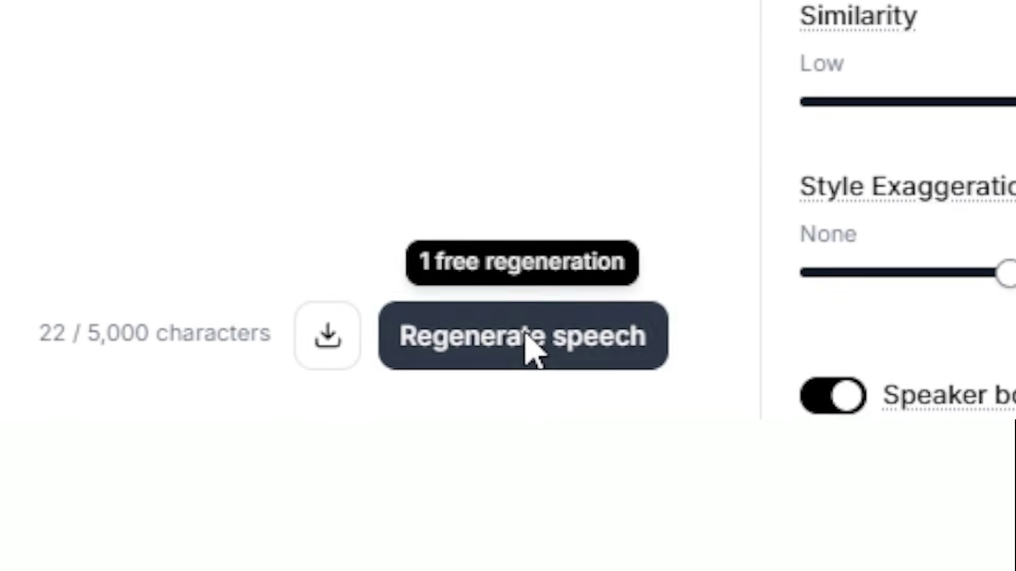
click(526, 332)
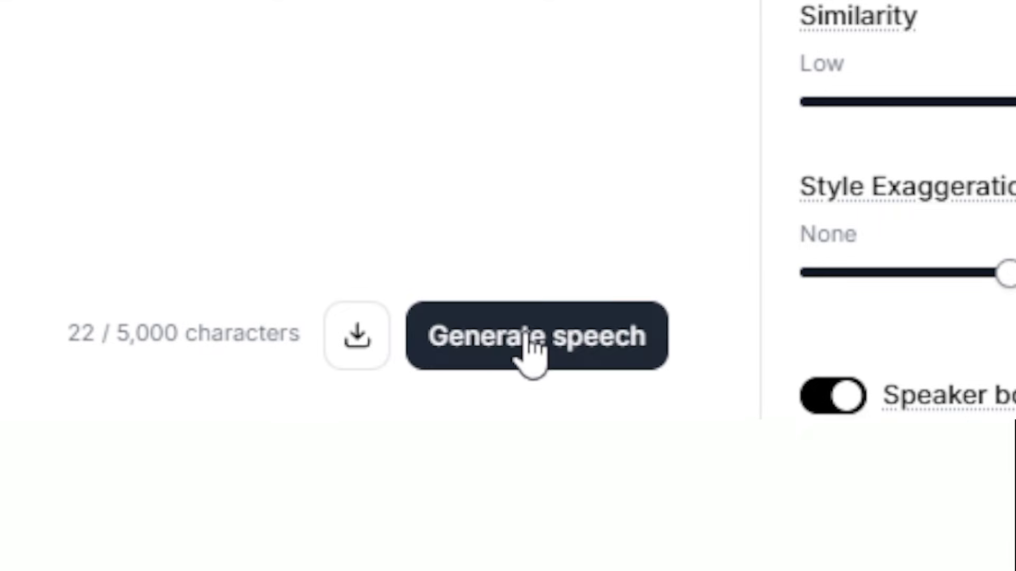
click(510, 526)
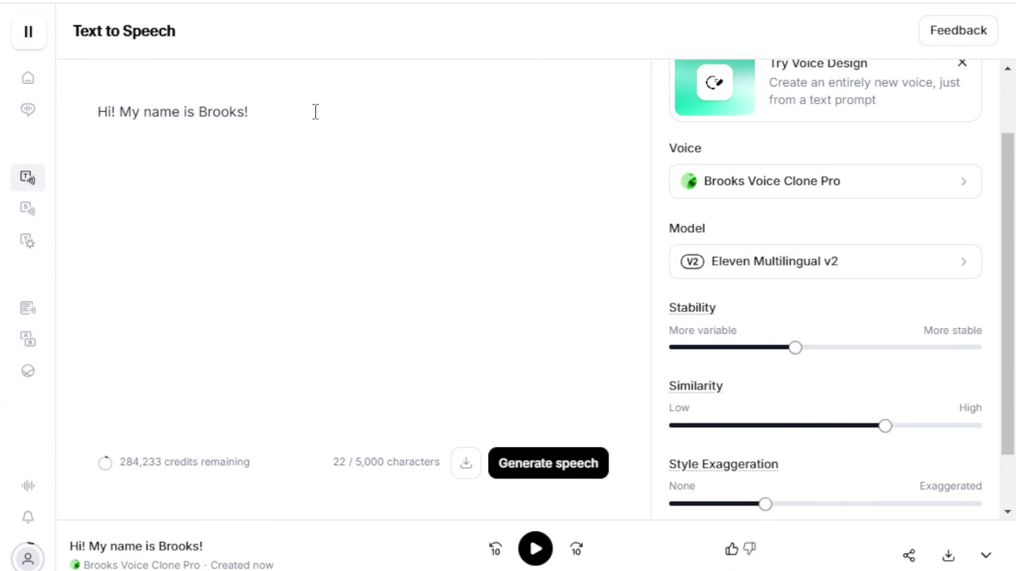
triple_click(314, 111)
text(Don)
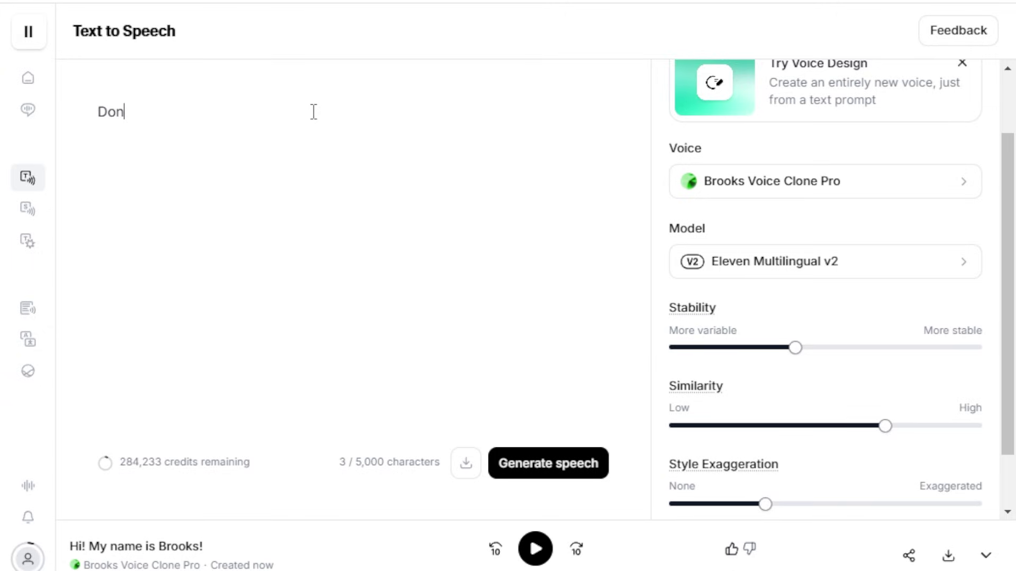
text('t forget to)
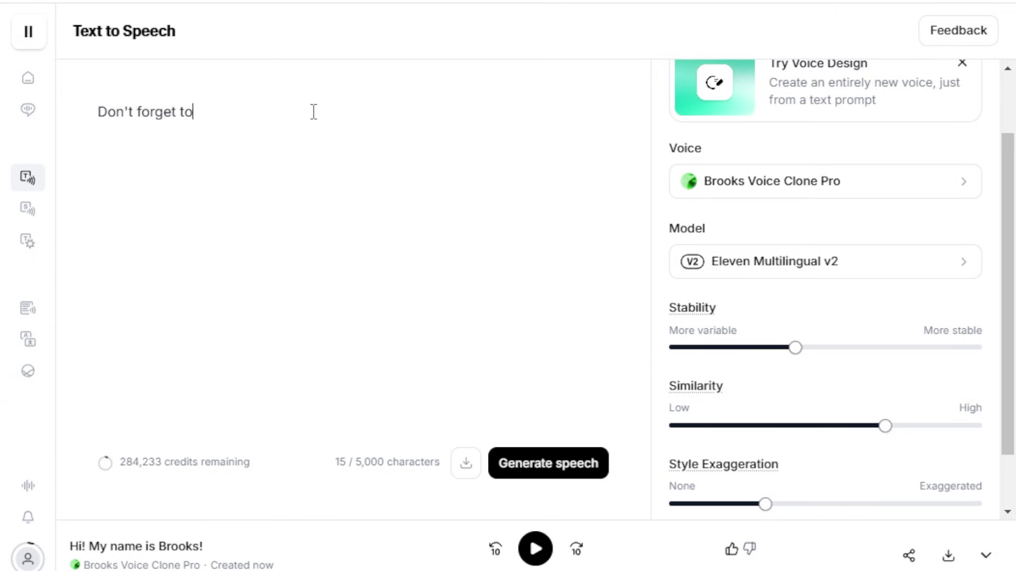
text( like and sub)
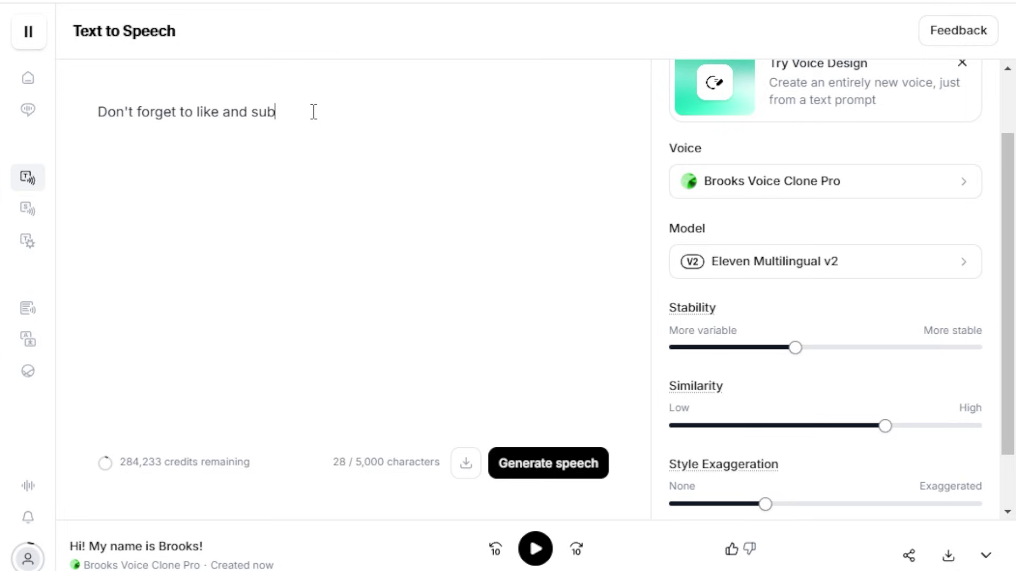
text(scribe!)
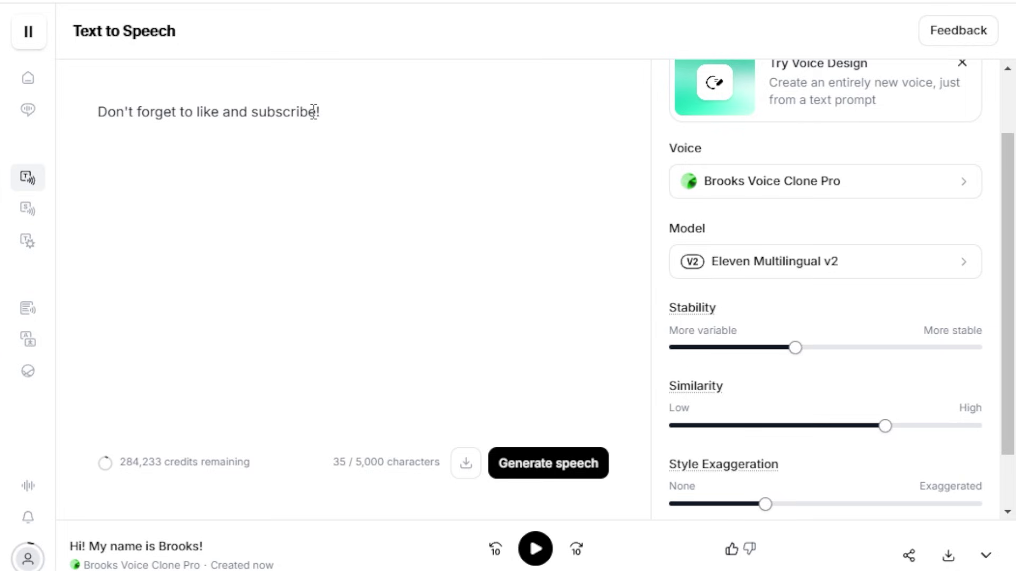